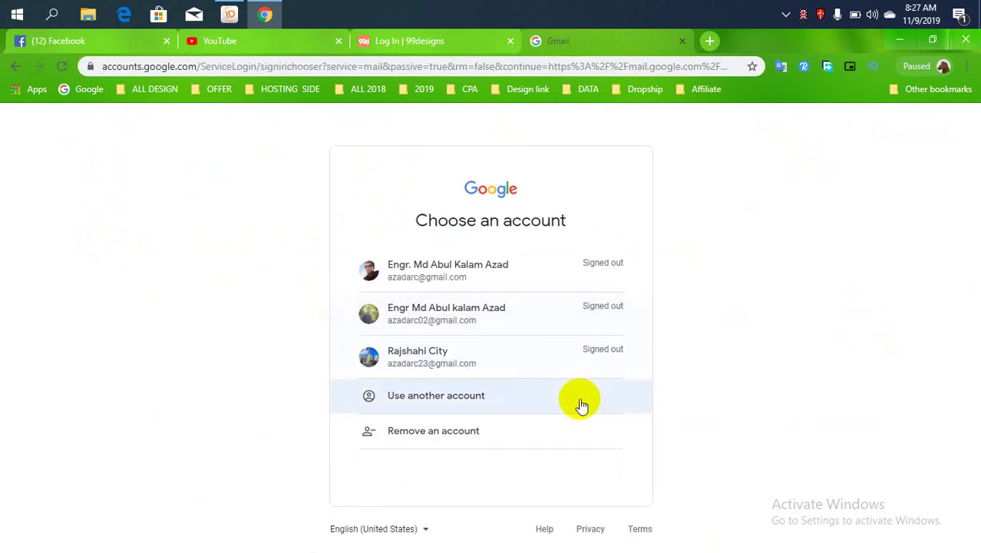
# From the account chooser, switch to another account and bring up the Create account options.
pyautogui.click(463, 412)
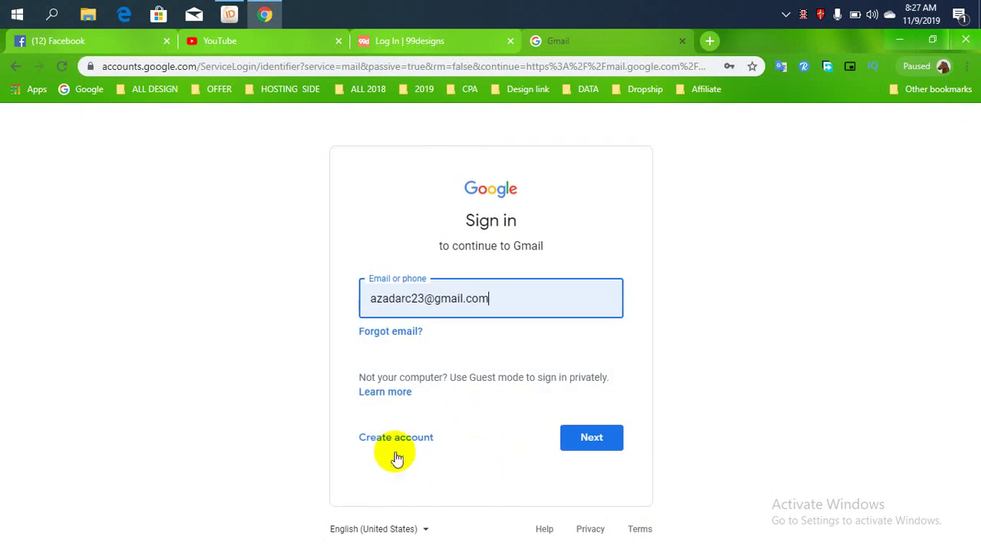
pyautogui.click(396, 442)
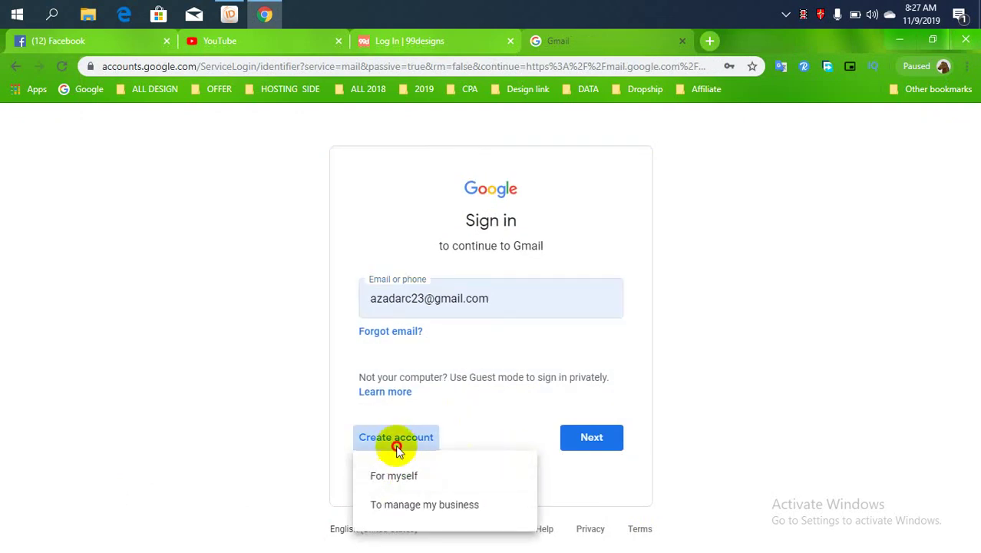
pyautogui.click(392, 445)
pyautogui.click(393, 449)
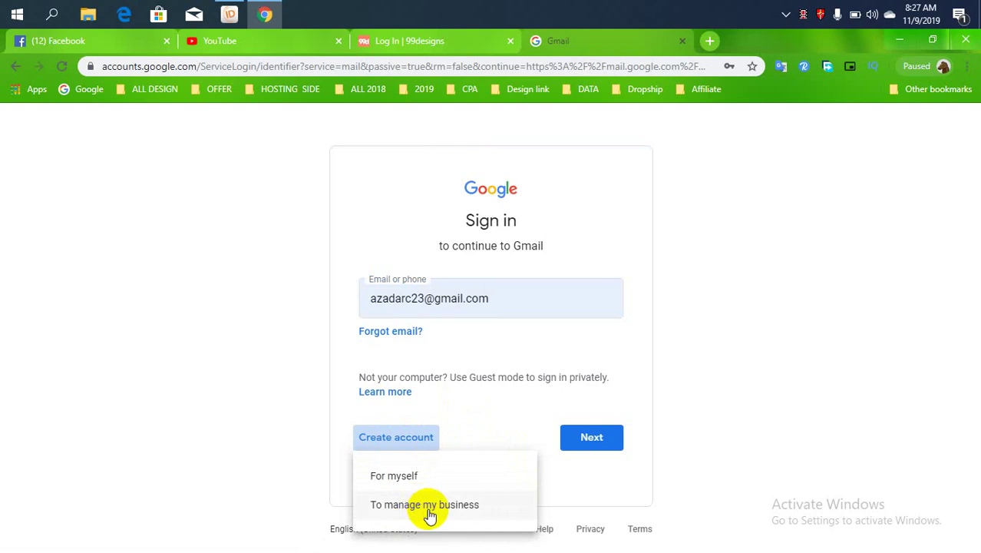
# Choose a personal account and enter the first and last name.
pyautogui.click(401, 480)
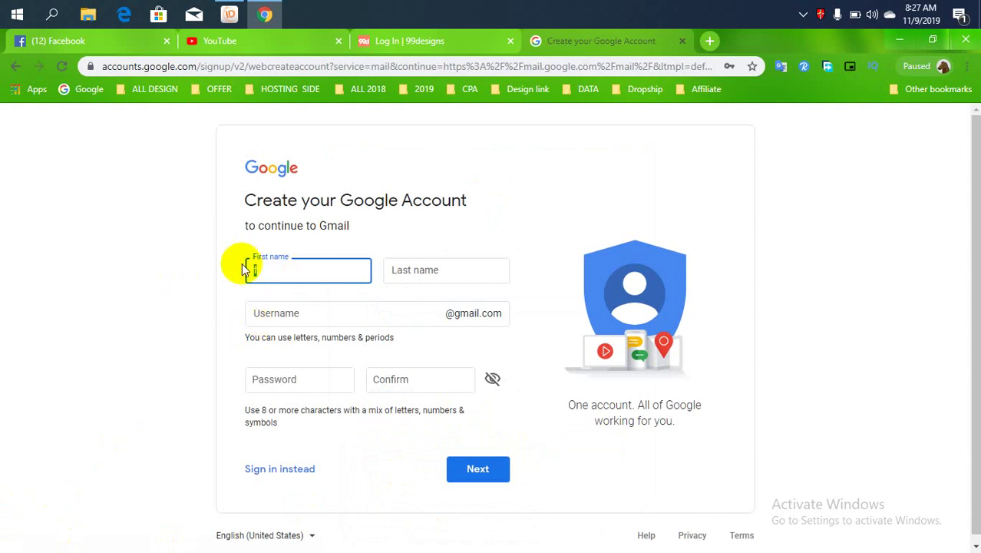
pyautogui.write('Freelancer')
pyautogui.click(417, 271)
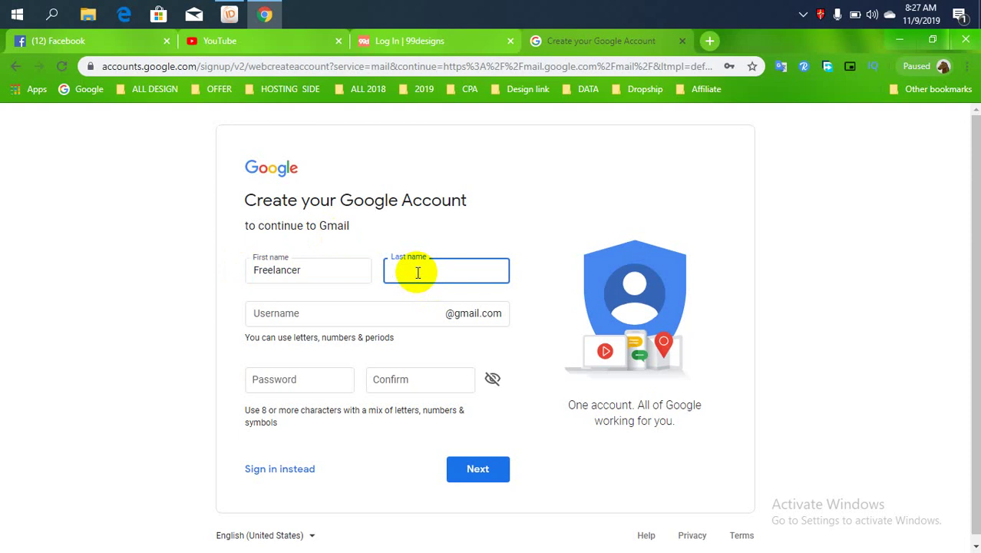
pyautogui.write('Azad')
# Enter the chosen username, then the password and its confirmation.
pyautogui.click(360, 314)
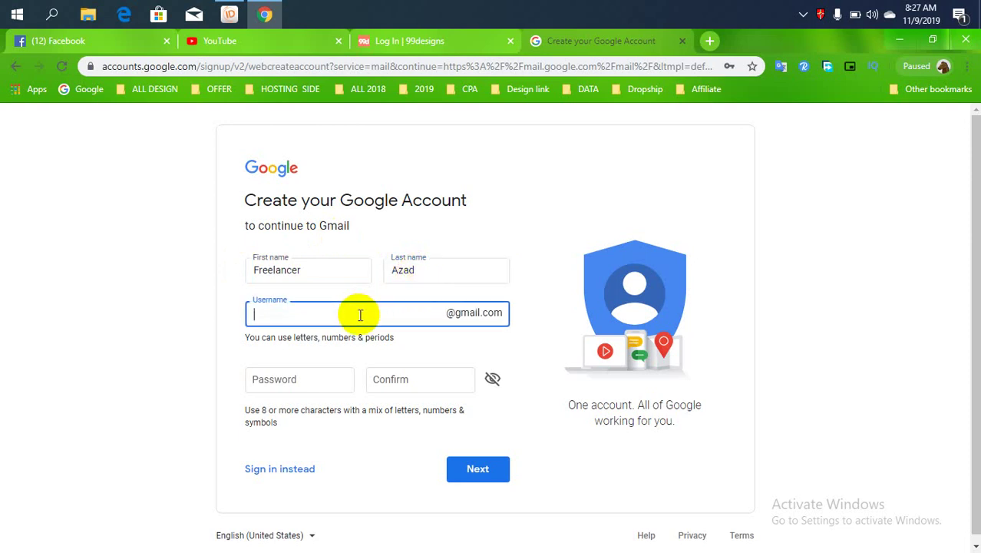
pyautogui.click(326, 375)
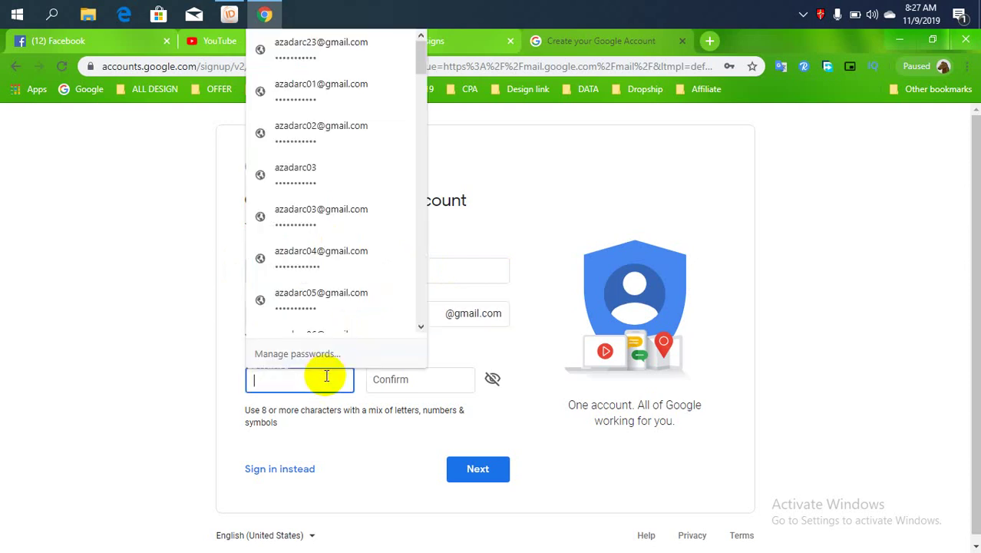
pyautogui.write('•••••••')
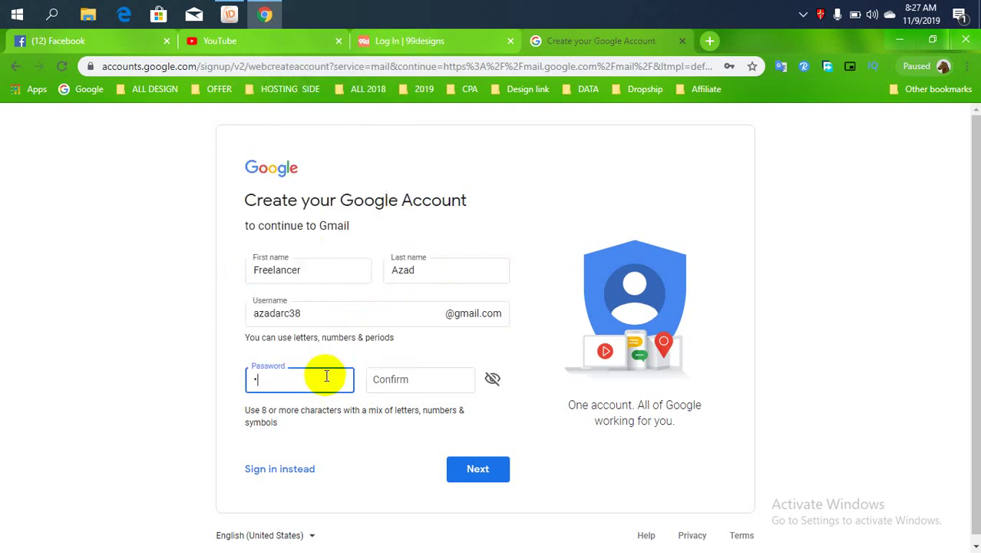
pyautogui.write('•••••')
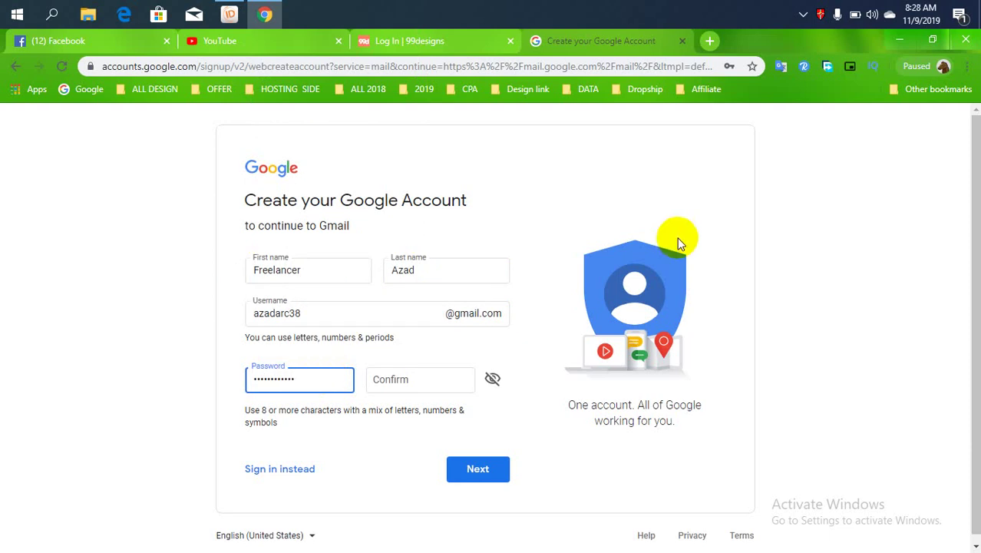
pyautogui.click(437, 379)
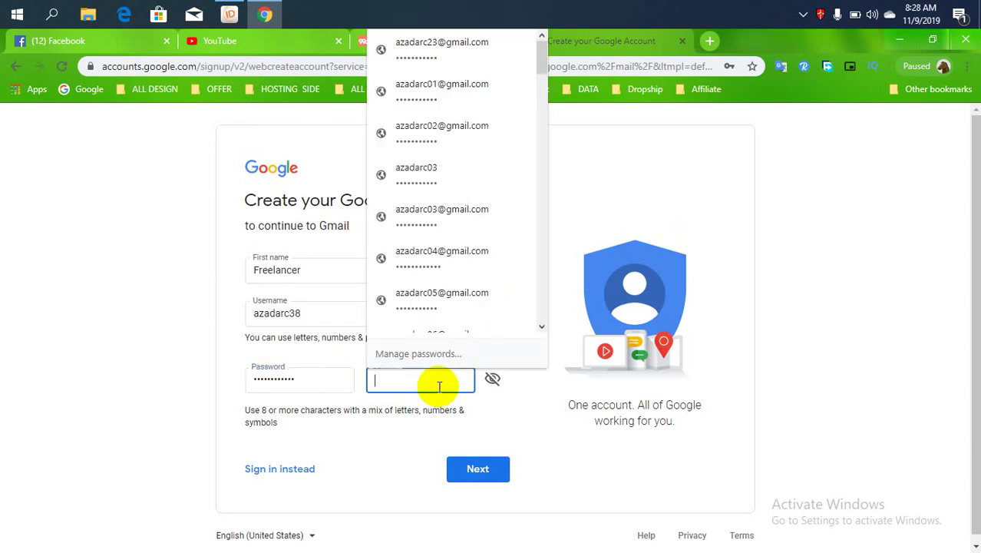
pyautogui.write('••••••••')
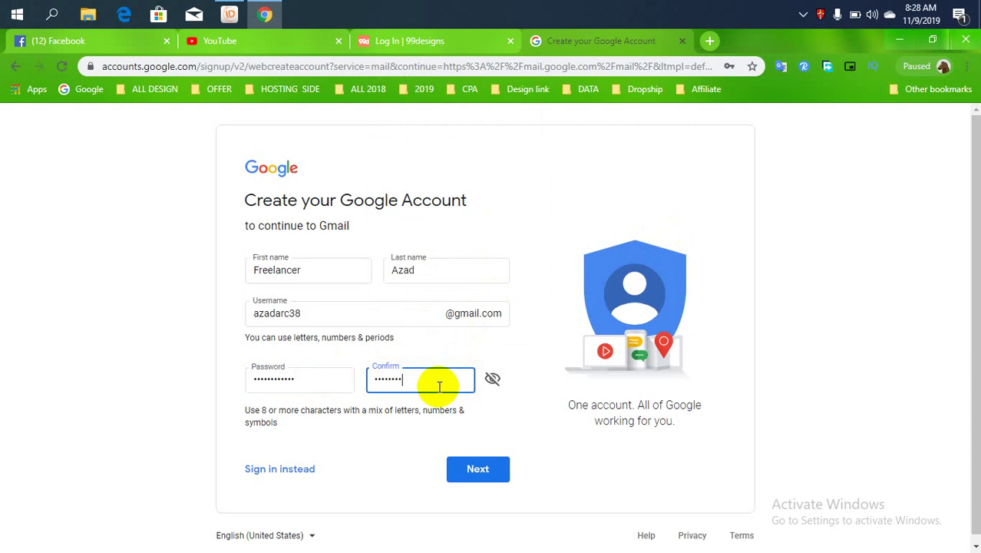
pyautogui.write('••••')
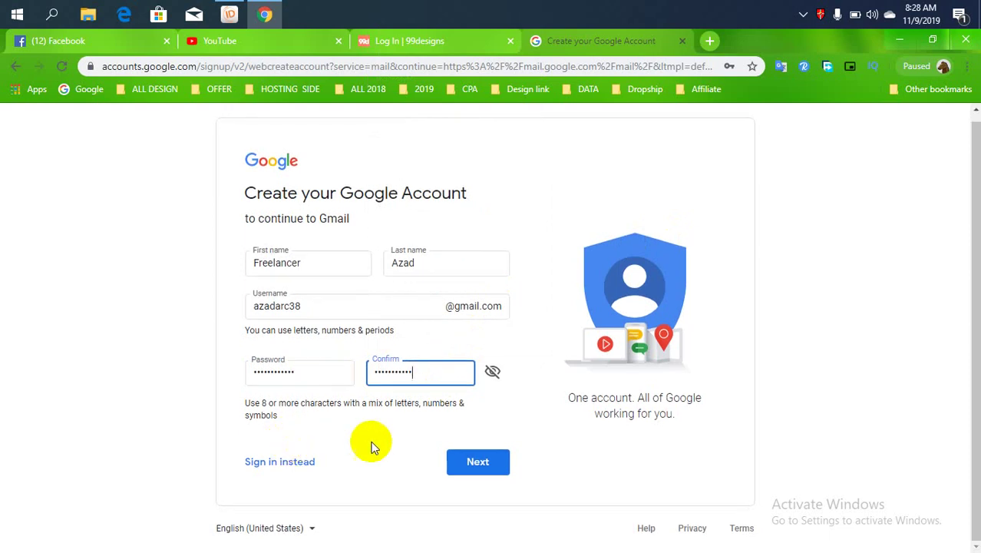
# Retype matching password and confirmation after the mismatch error, then continue to personal details.
pyautogui.click(483, 461)
pyautogui.click(406, 379)
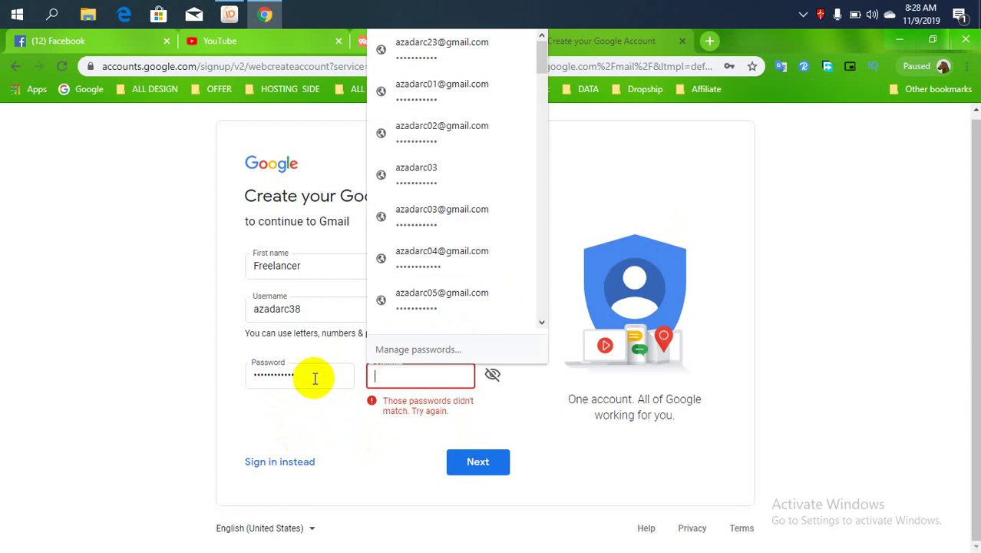
pyautogui.moveTo(313, 379); pyautogui.dragTo(248, 376)
pyautogui.write('•••••')
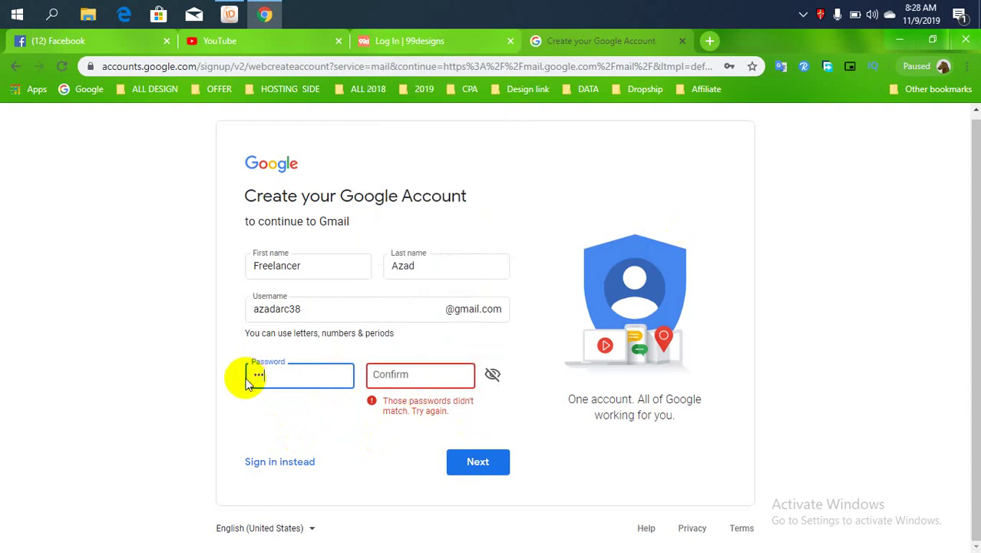
pyautogui.write('••••••')
pyautogui.click(377, 374)
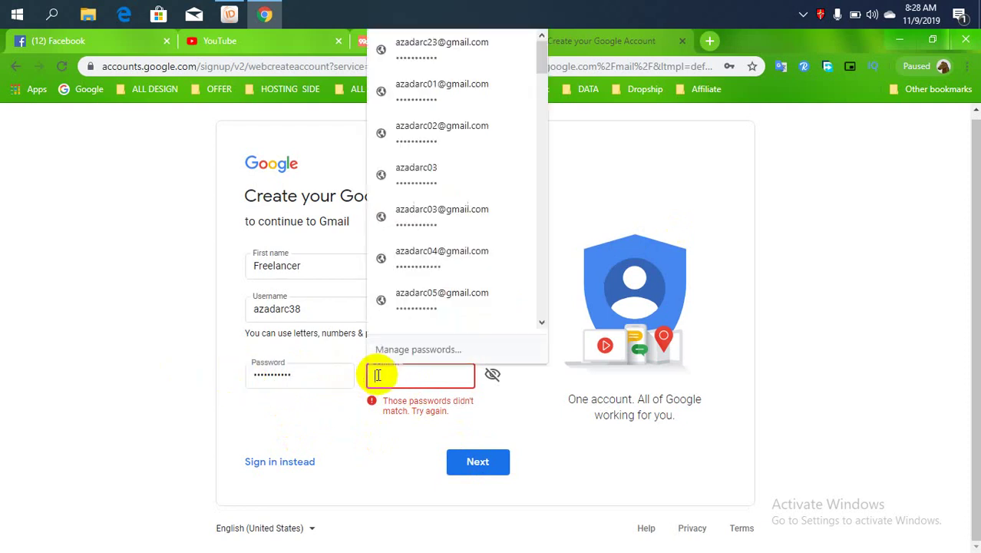
pyautogui.write('••••••••')
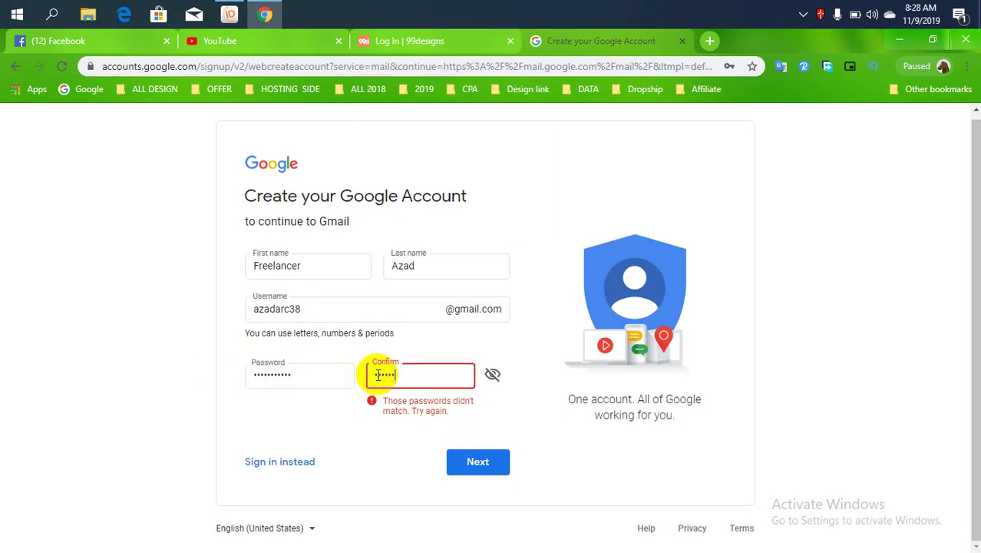
pyautogui.write('•••')
pyautogui.doubleClick(477, 476)
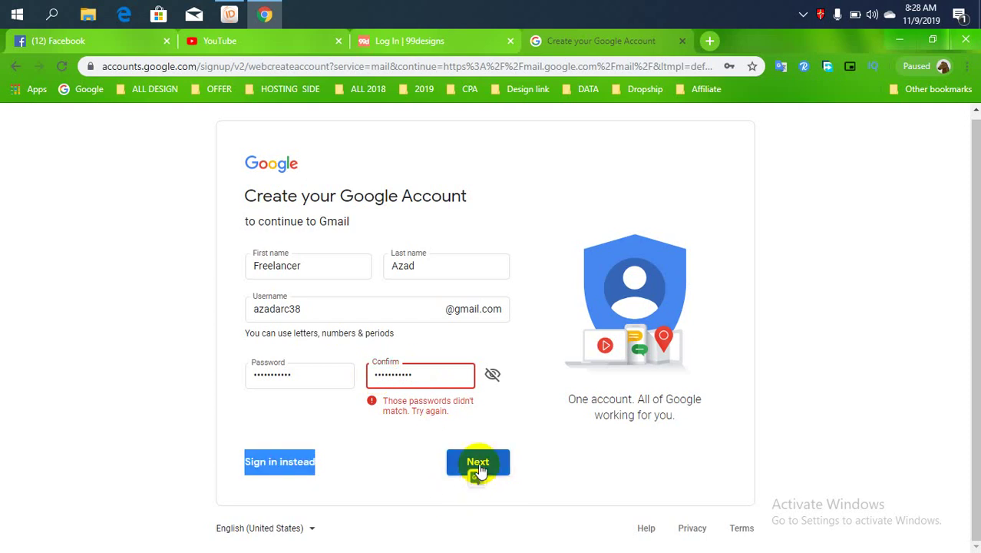
pyautogui.click(476, 465)
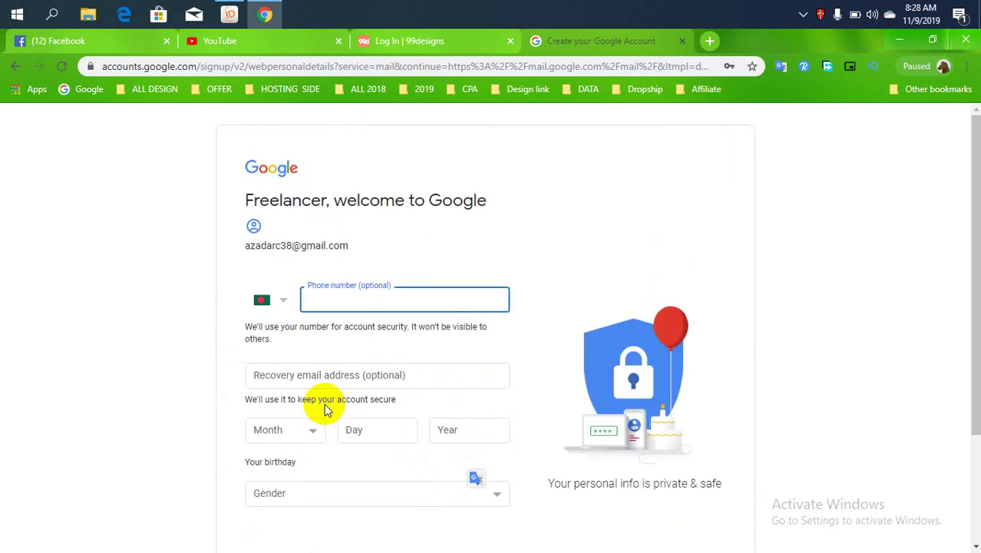
# Fill the phone number from a suggestion and enter a recovery email address.
pyautogui.click(360, 303)
pyautogui.click(344, 330)
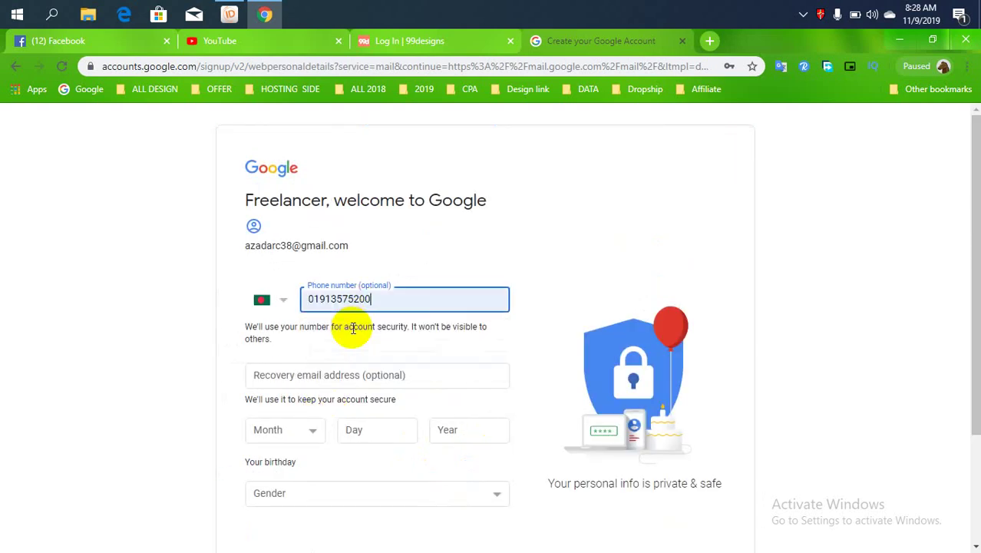
pyautogui.click(371, 374)
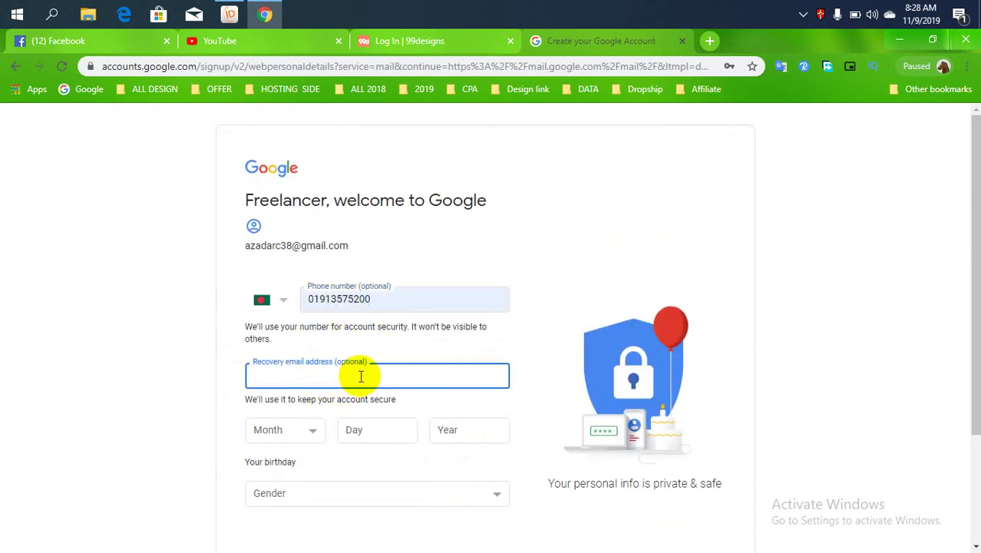
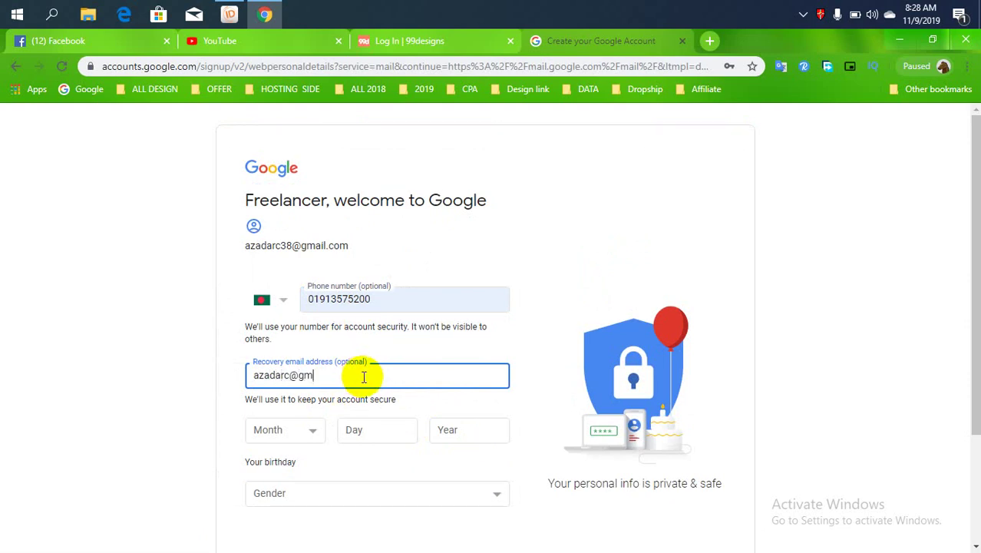
# Enter the birthday as January 01, 1993.
pyautogui.click(282, 433)
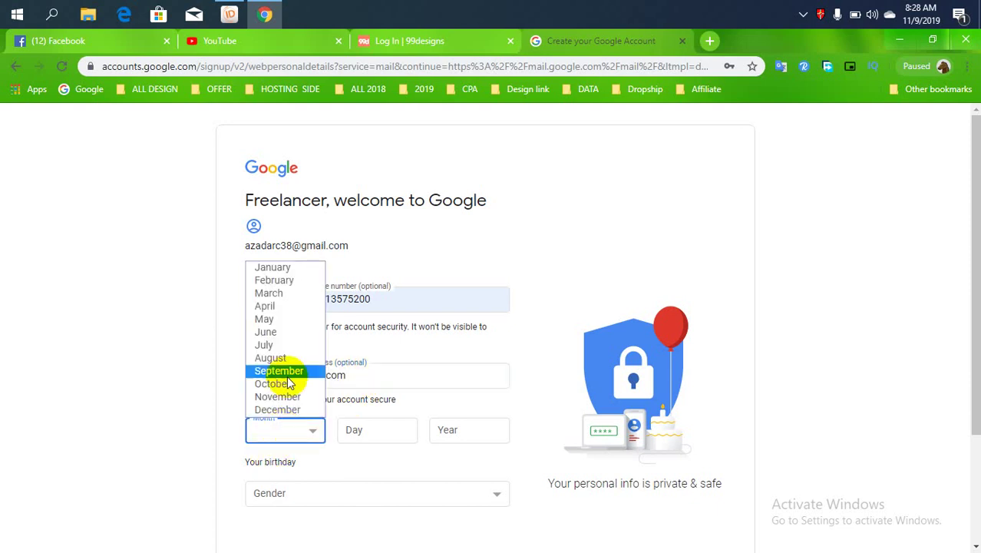
pyautogui.click(276, 269)
pyautogui.click(363, 430)
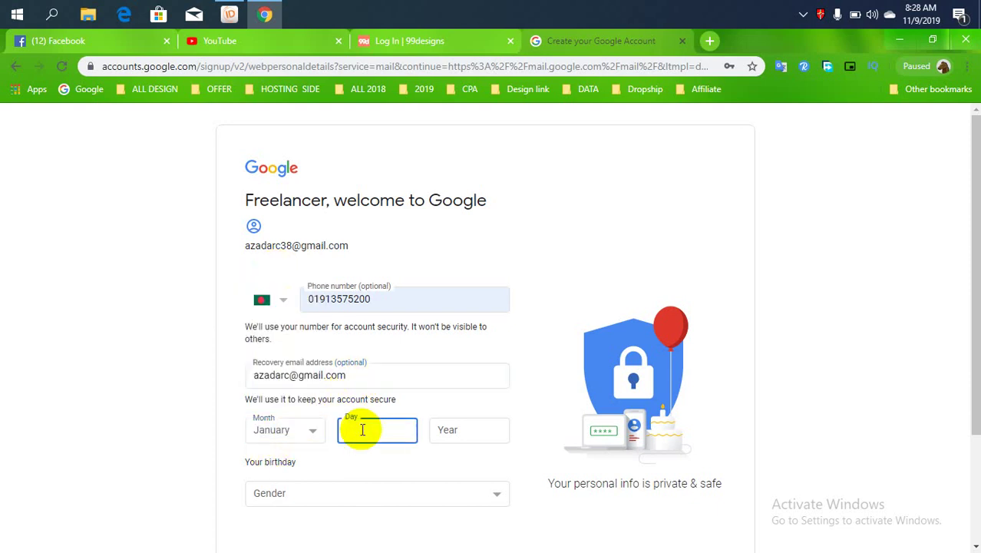
pyautogui.write('01')
pyautogui.click(438, 429)
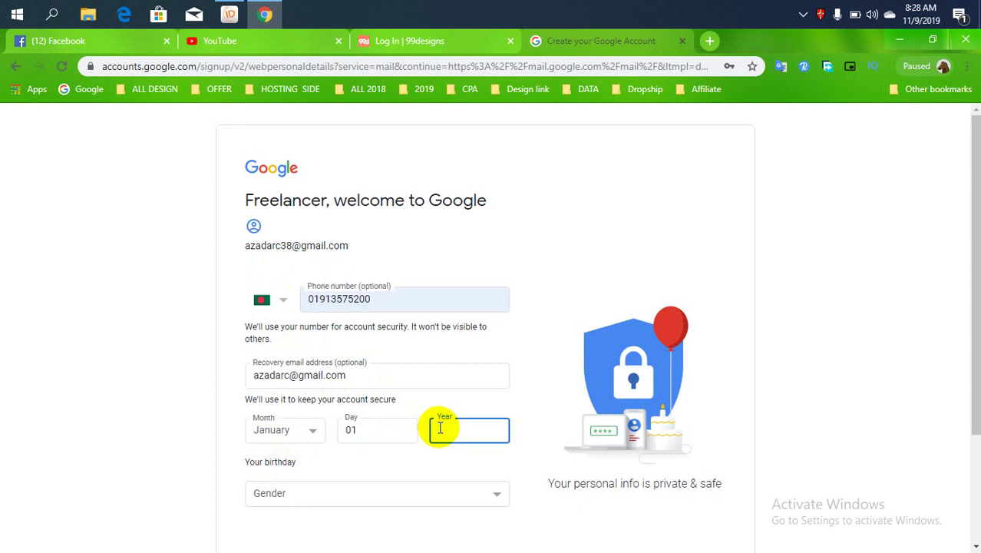
pyautogui.write('1993')
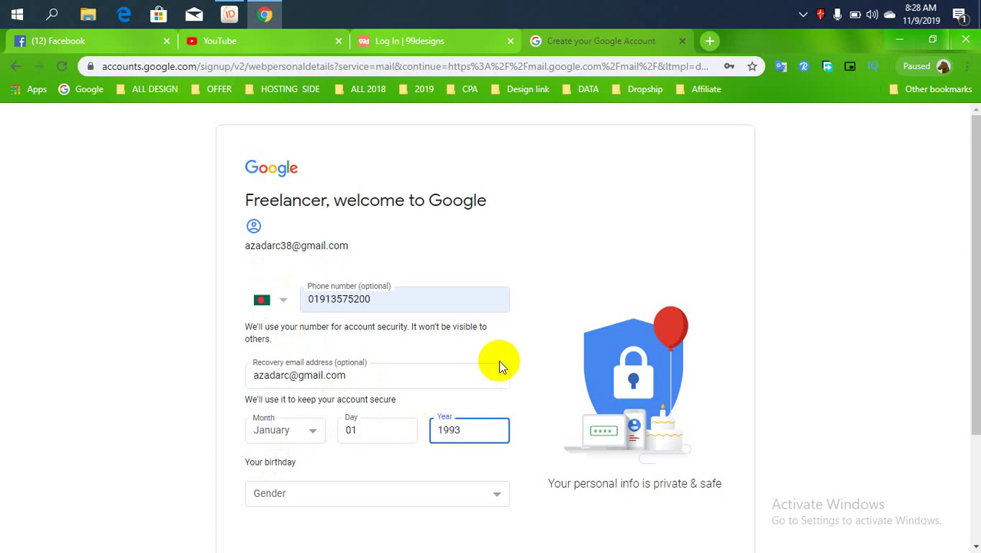
pyautogui.click(430, 393)
pyautogui.scroll(-2, 406, 395)
# Set gender to Male, submit the details, and let Chrome save the password.
pyautogui.click(344, 355)
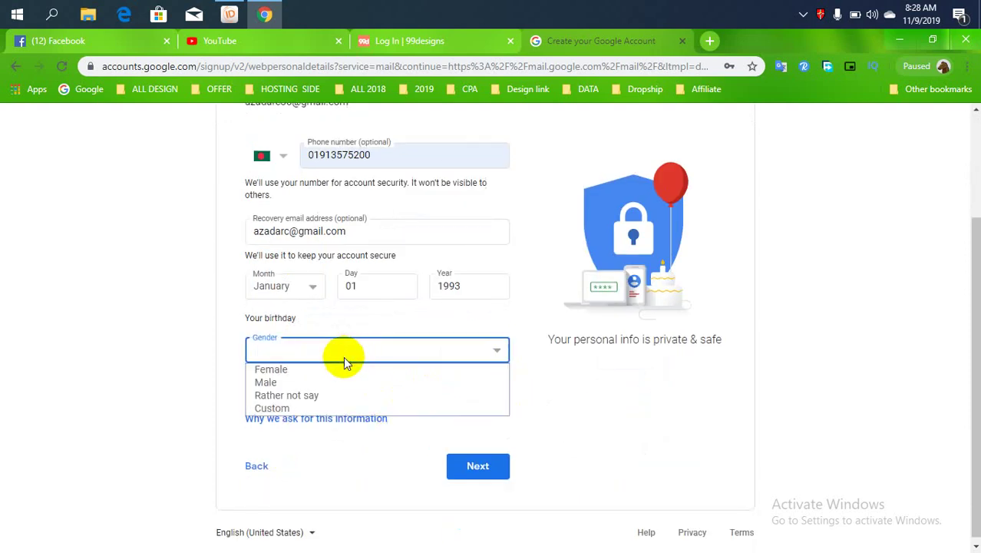
pyautogui.click(306, 380)
pyautogui.click(472, 459)
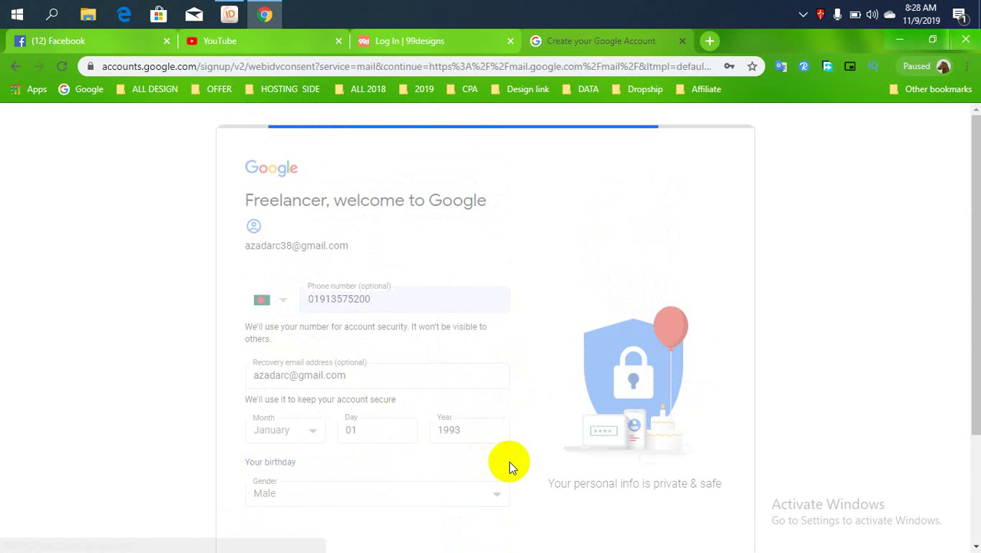
pyautogui.click(666, 187)
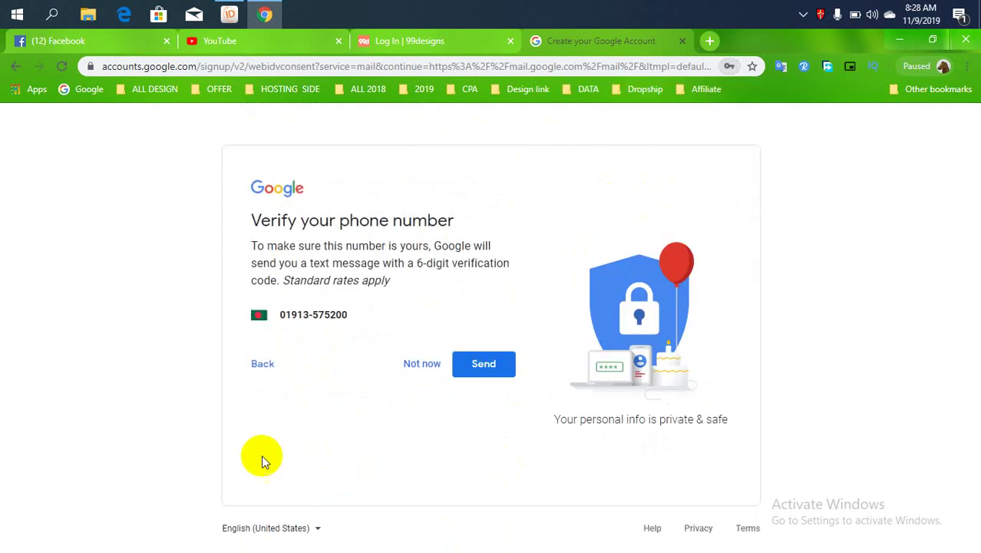
# Have a verification code texted to the phone and focus the code field.
pyautogui.click(485, 375)
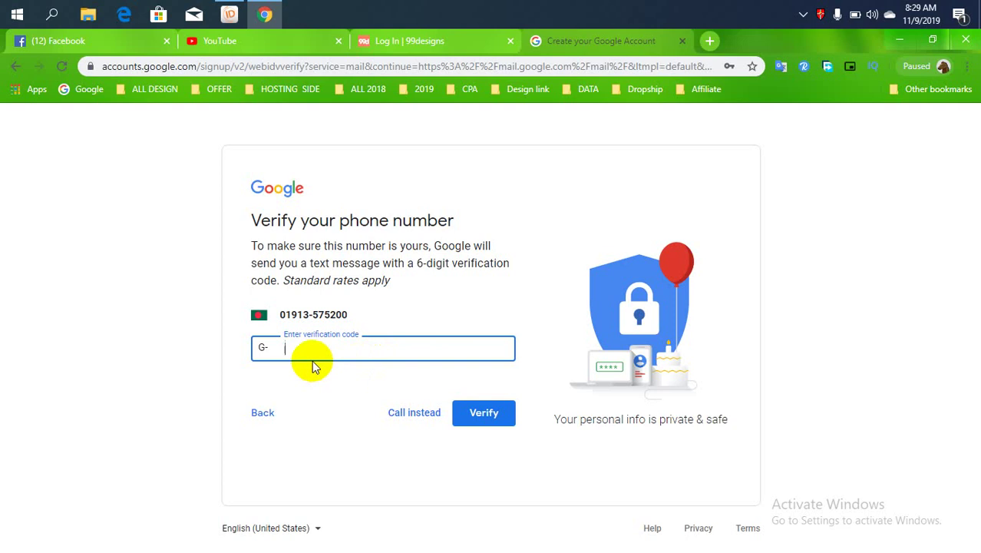
pyautogui.click(247, 349)
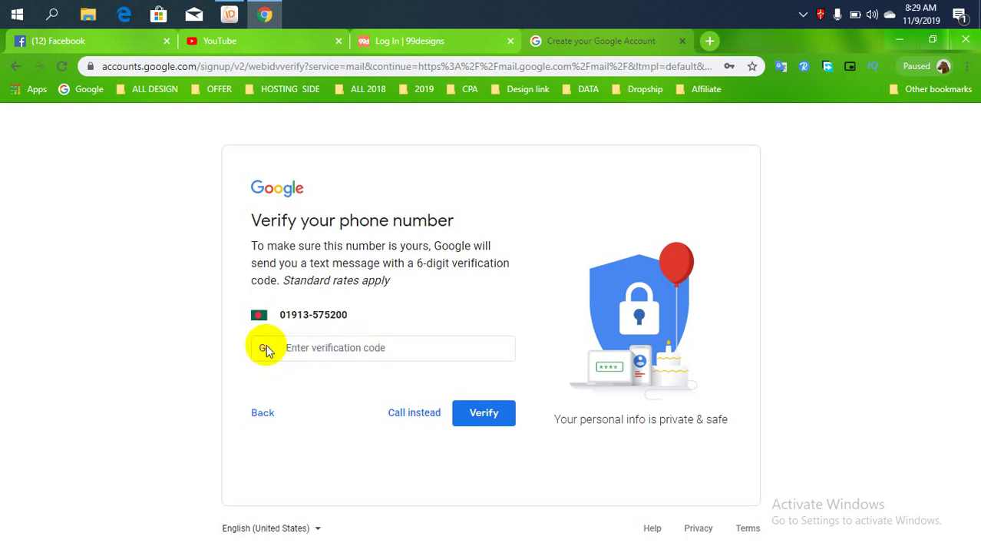
pyautogui.click(291, 347)
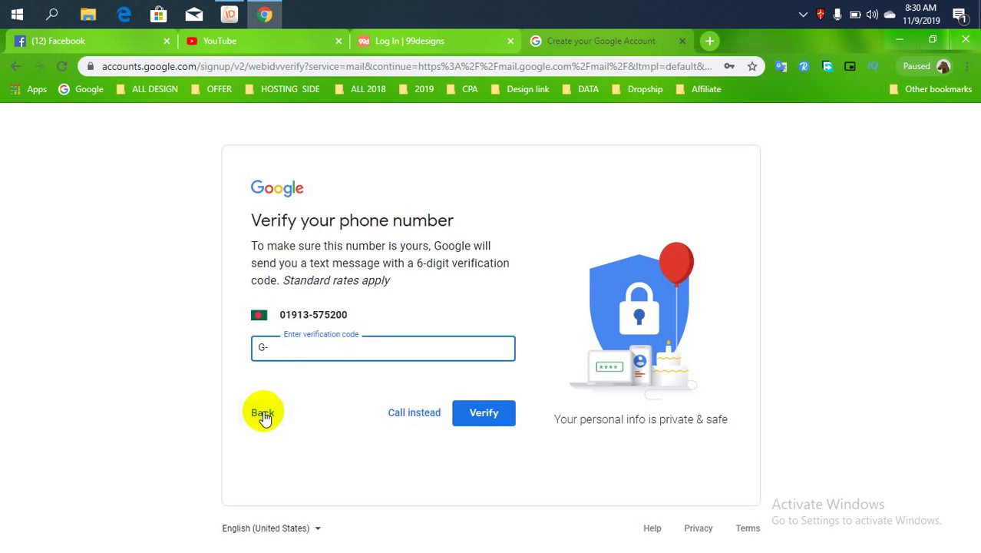
# Go back, replace the phone number with a different one, and resubmit the details.
pyautogui.click(263, 414)
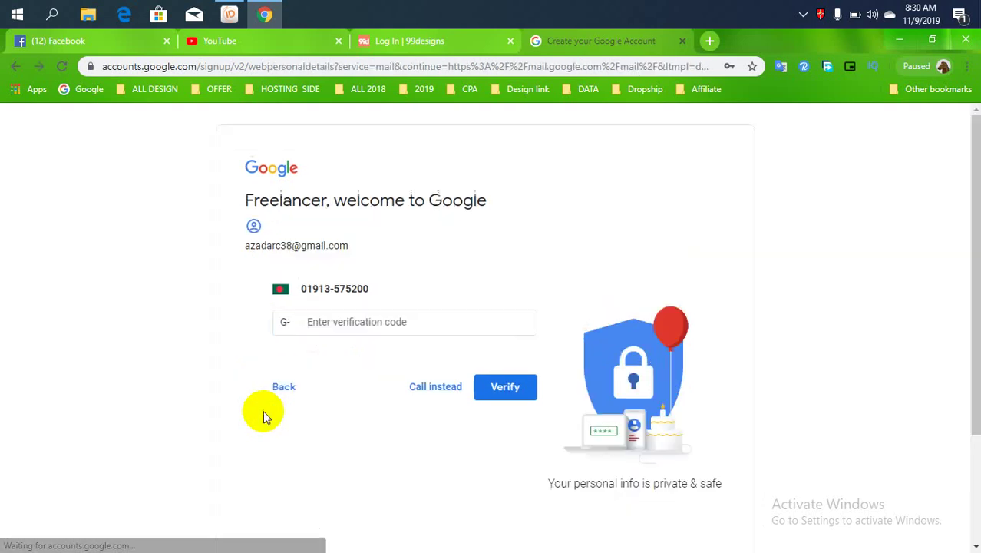
pyautogui.doubleClick(374, 300)
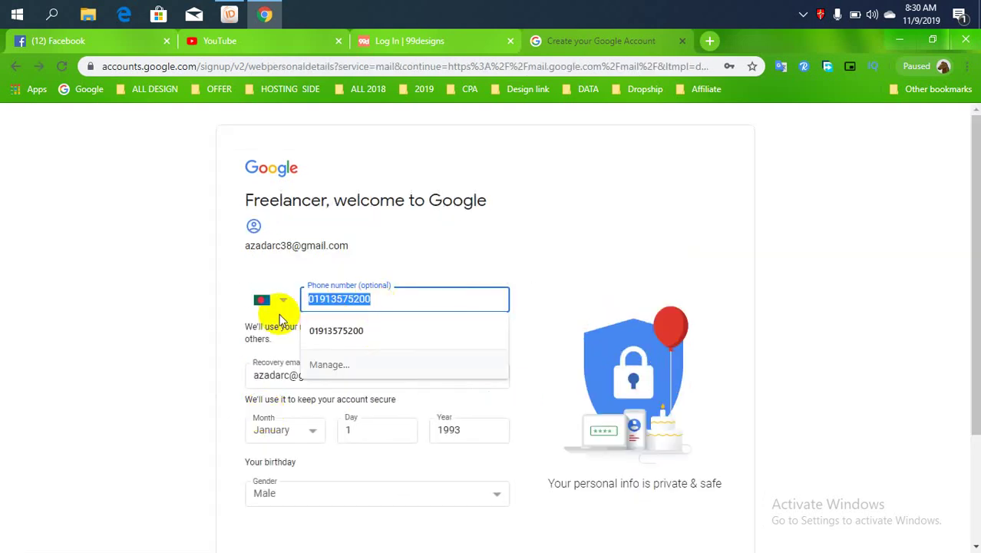
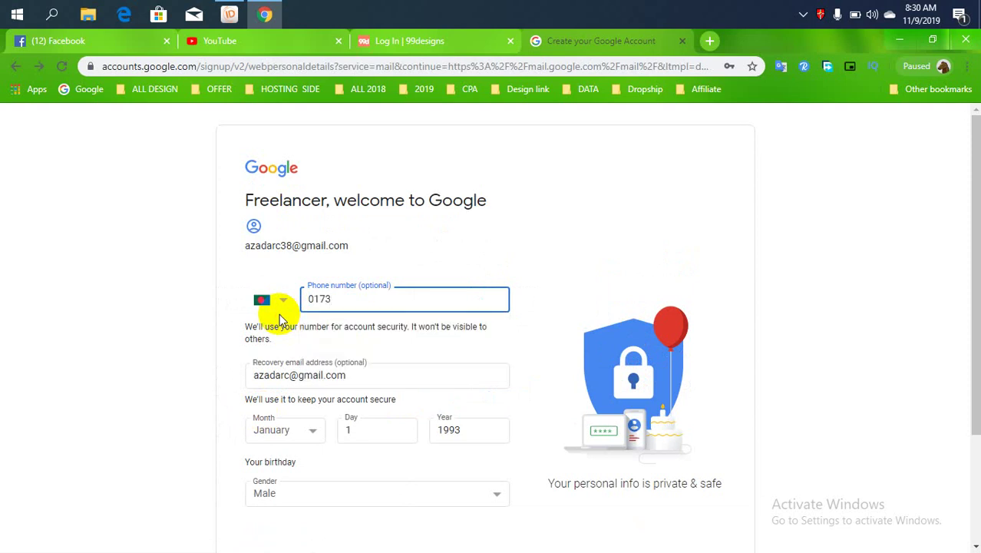
pyautogui.scroll(-2, 432, 351)
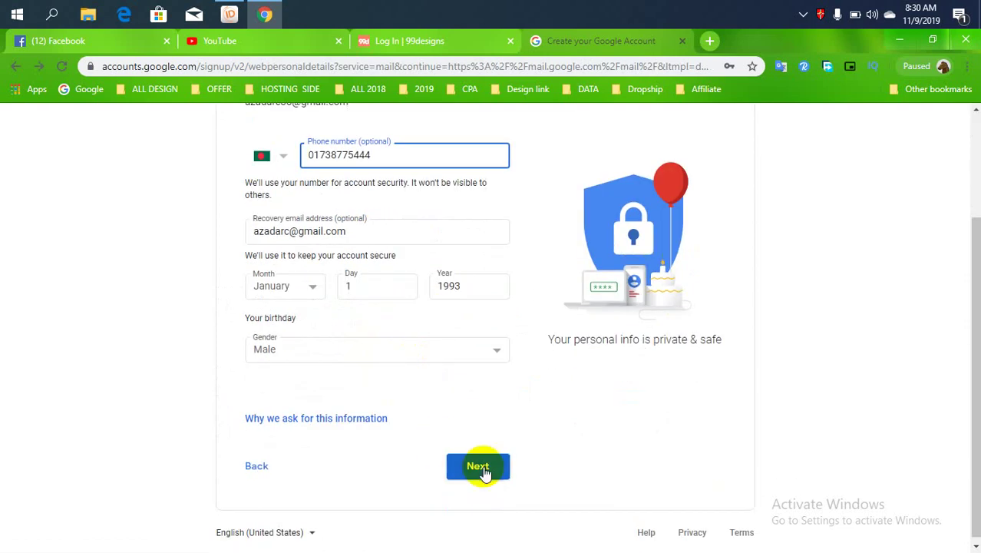
pyautogui.click(477, 466)
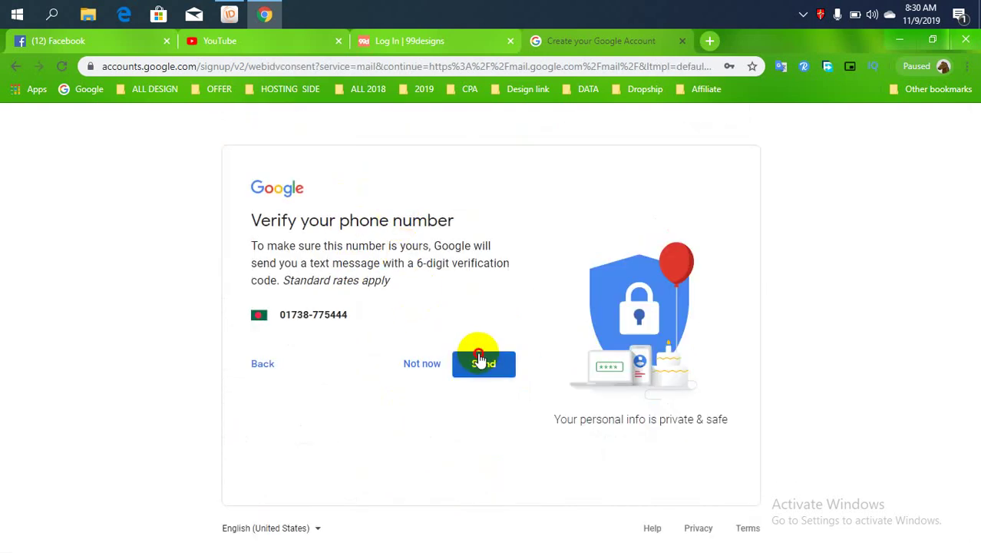
# Send a verification code to the newly entered phone number.
pyautogui.click(478, 359)
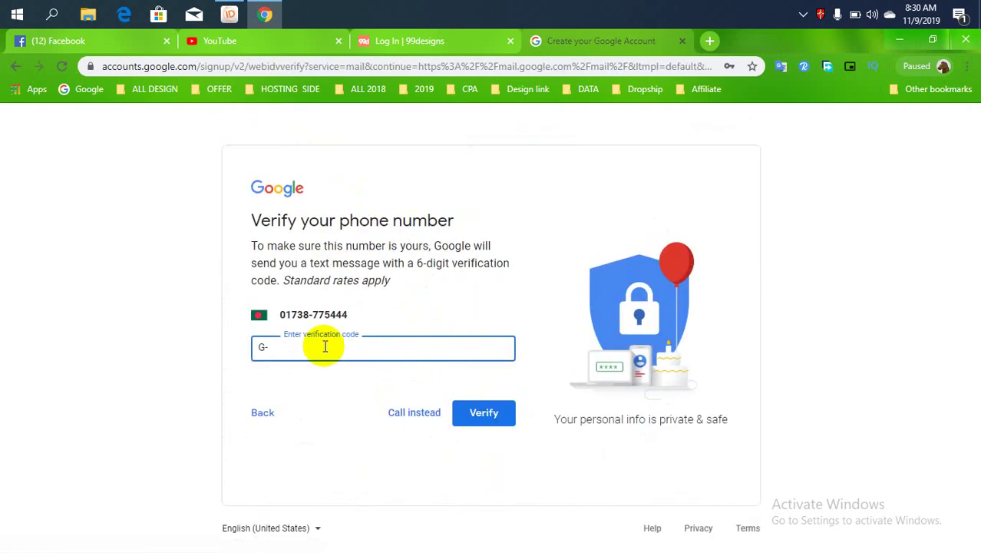